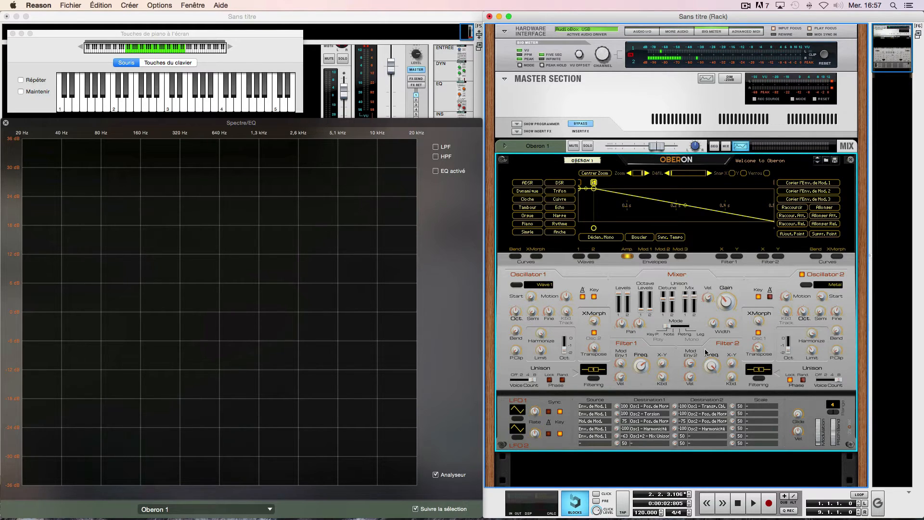
Reset the Oberon 1 synthesizer module to its initial patch.
{"action": "right_click", "coordinate": [598, 281]}
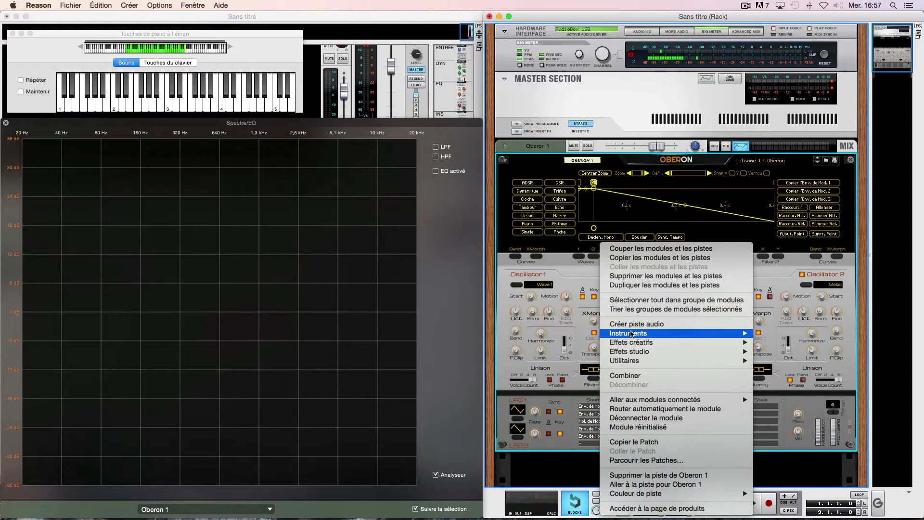
{"action": "left_click", "coordinate": [658, 427]}
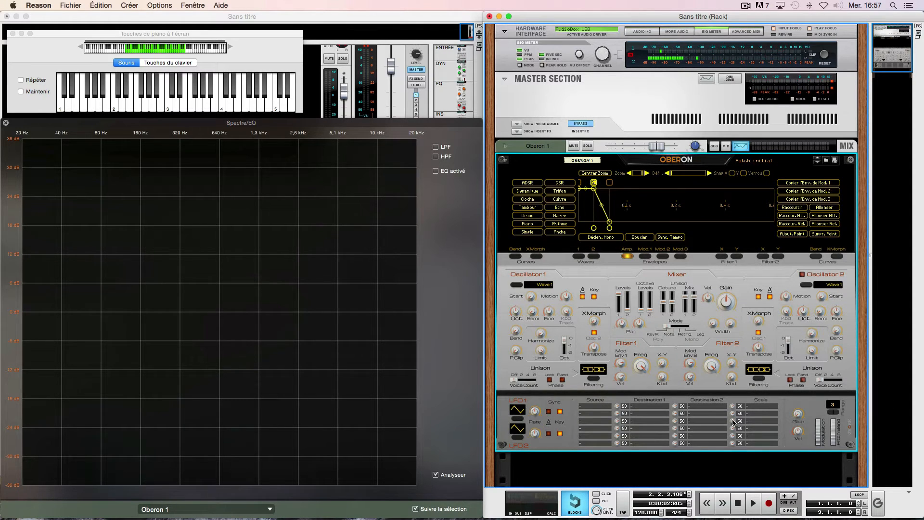
{"action": "scroll", "coordinate": [733, 422], "scroll_direction": "down", "scroll_amount": 5}
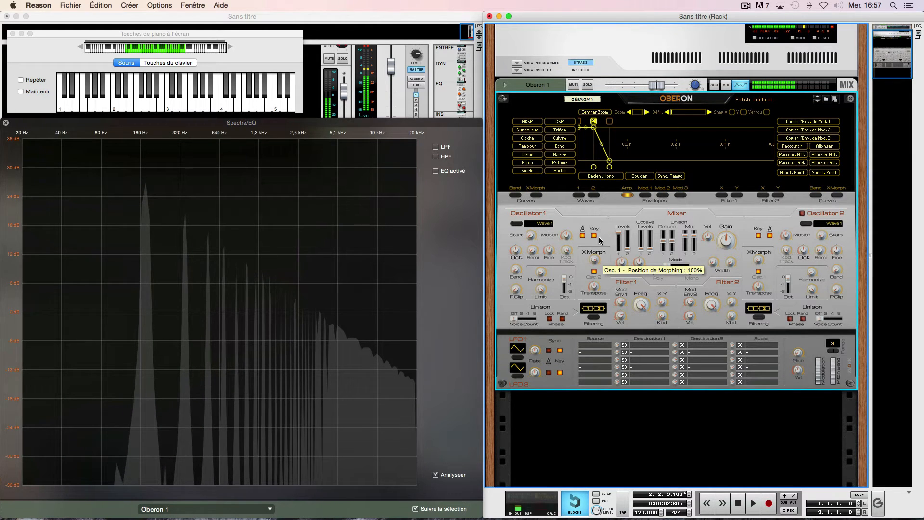
Sweep oscillator 1's XMorph position and vary oscillator 2's waveform start to audition morphing between the two oscillators.
{"action": "left_click_drag", "start_coordinate": [599, 241], "coordinate": [587, 275]}
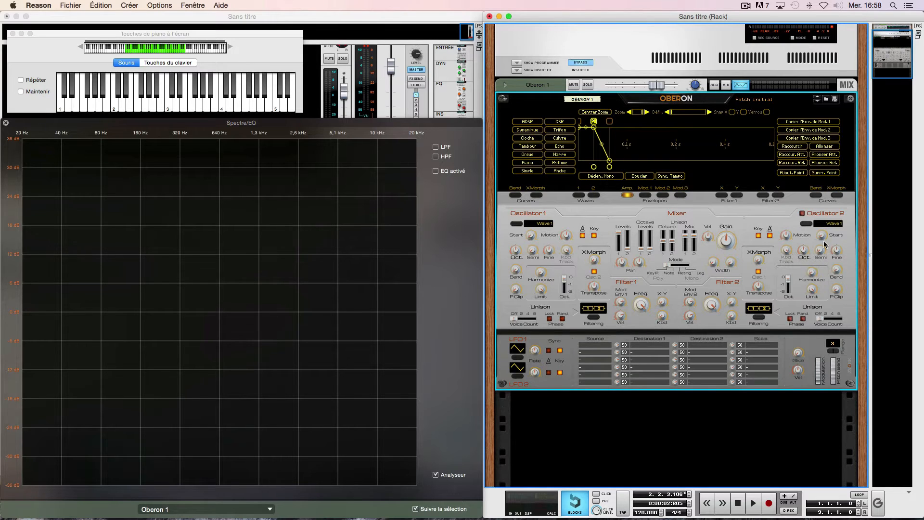
{"action": "left_click_drag", "start_coordinate": [823, 237], "coordinate": [824, 225]}
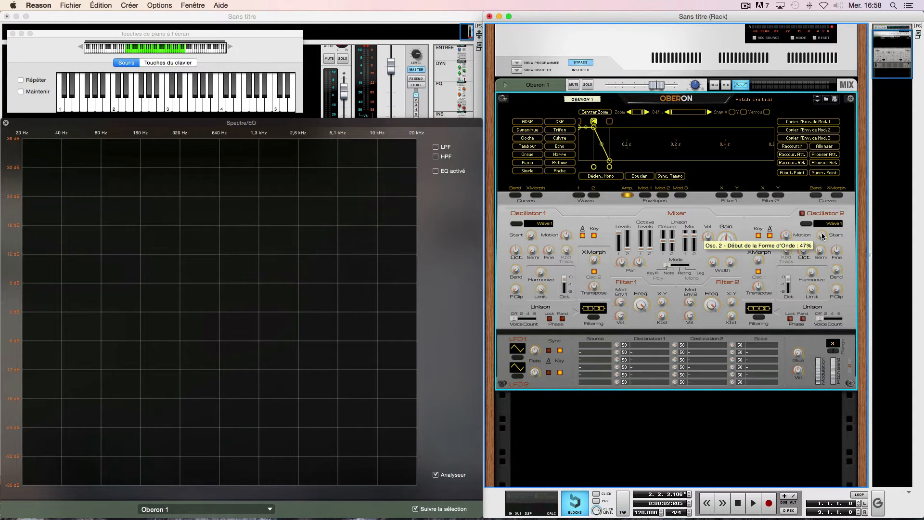
{"action": "left_click_drag", "start_coordinate": [822, 235], "coordinate": [822, 236]}
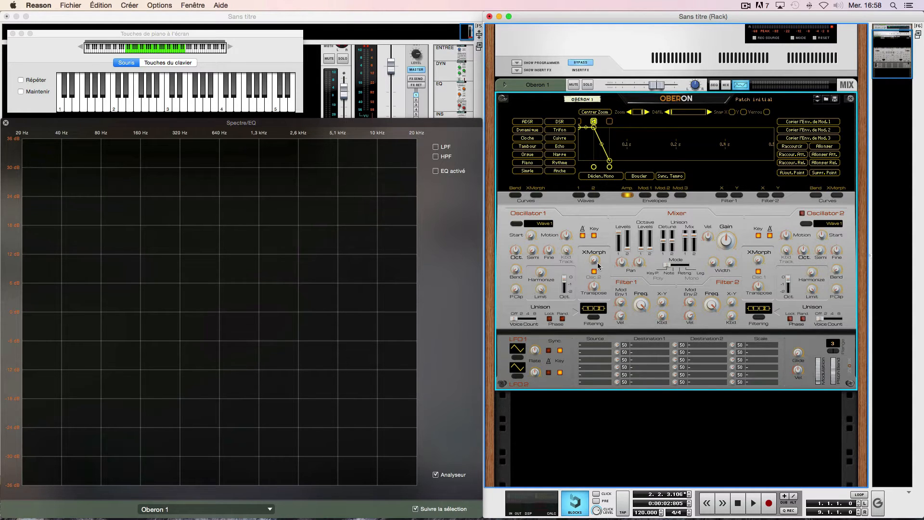
{"action": "mouse_move", "coordinate": [595, 261]}
{"action": "left_mouse_down"}
{"action": "mouse_move", "coordinate": [600, 230]}
{"action": "mouse_move", "coordinate": [598, 270]}
{"action": "left_mouse_up"}
Set oscillator 2's waveform to Métal and sweep oscillator 1's XMorph position while a note plays.
{"action": "left_click", "coordinate": [823, 224]}
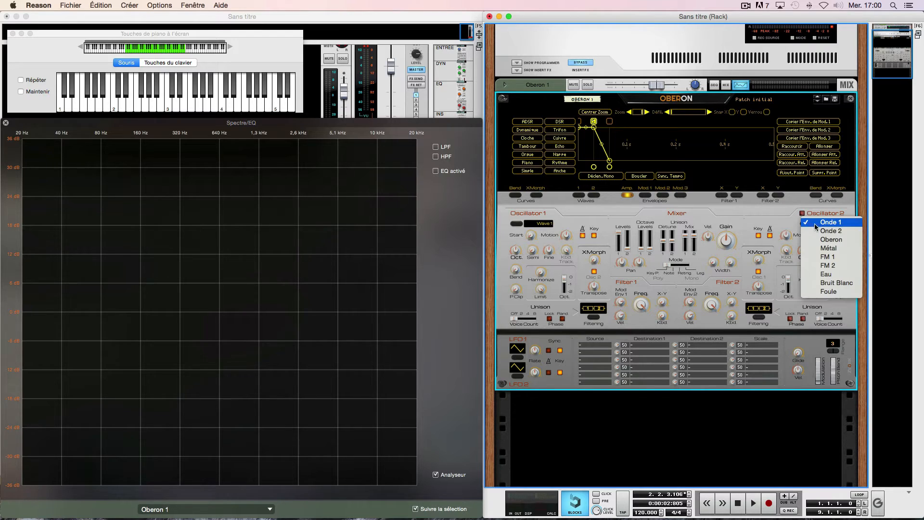
{"action": "left_click", "coordinate": [821, 248]}
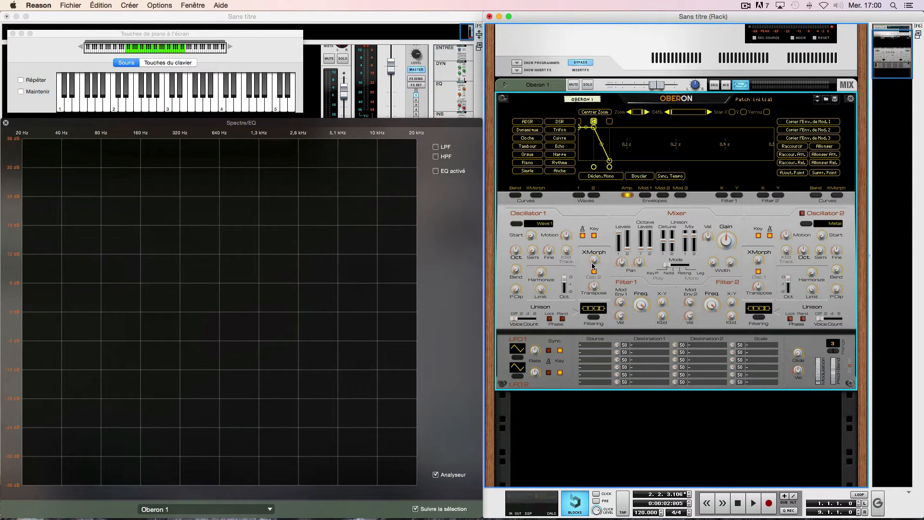
{"action": "mouse_move", "coordinate": [595, 262]}
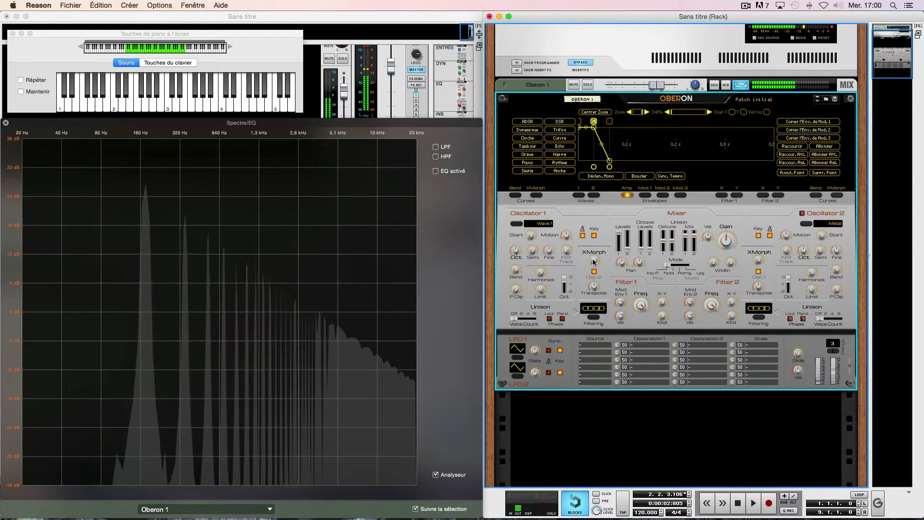
{"action": "left_click_drag", "start_coordinate": [595, 259], "coordinate": [600, 279]}
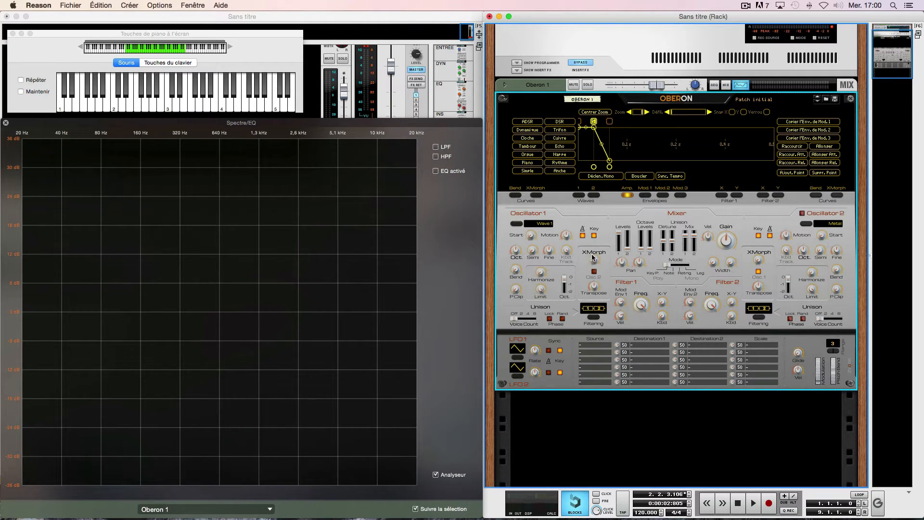
Try oscillator 1's XMorph position and target transposition with the Osc 2 morph target switched off, and sweep the position again with it on.
{"action": "mouse_move", "coordinate": [595, 261]}
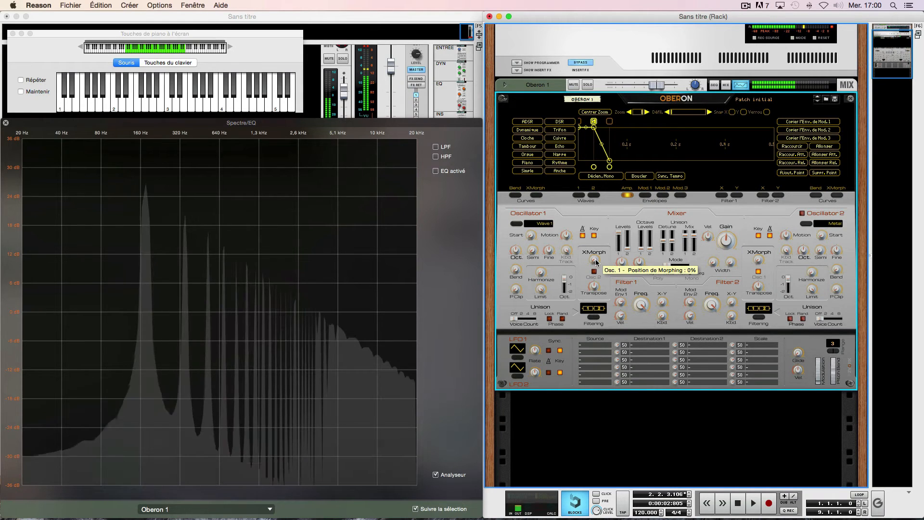
{"action": "mouse_move", "coordinate": [596, 261]}
{"action": "left_mouse_down"}
{"action": "mouse_move", "coordinate": [599, 226]}
{"action": "mouse_move", "coordinate": [595, 260]}
{"action": "left_mouse_up"}
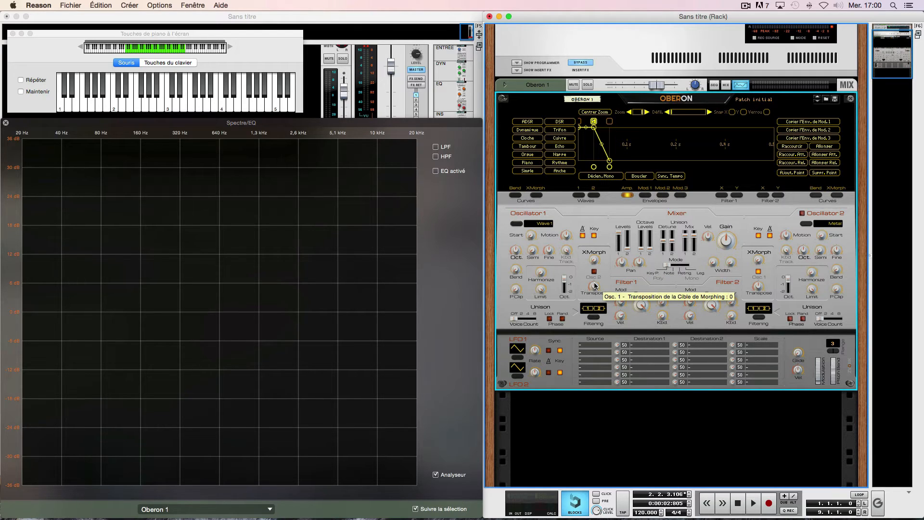
{"action": "mouse_move", "coordinate": [595, 287]}
{"action": "left_mouse_down"}
{"action": "mouse_move", "coordinate": [597, 265]}
{"action": "mouse_move", "coordinate": [595, 295]}
{"action": "left_mouse_up"}
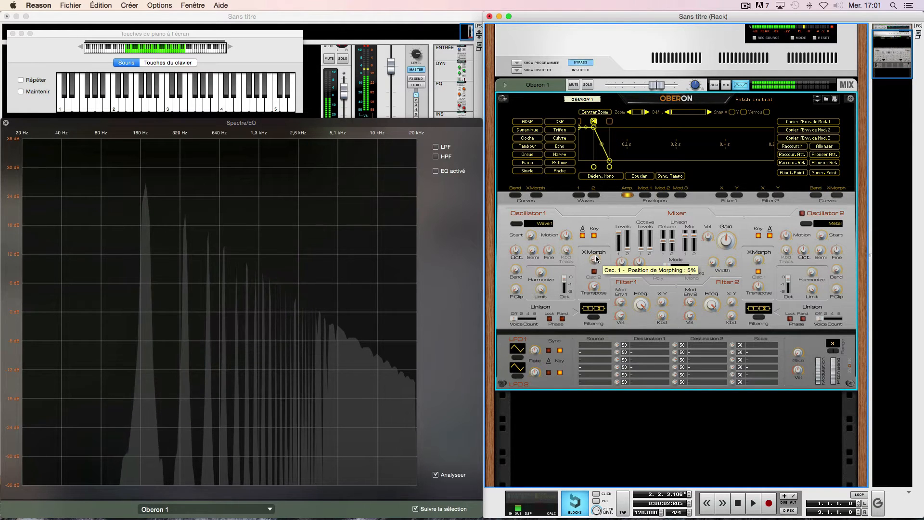
{"action": "left_click_drag", "start_coordinate": [595, 259], "coordinate": [593, 295]}
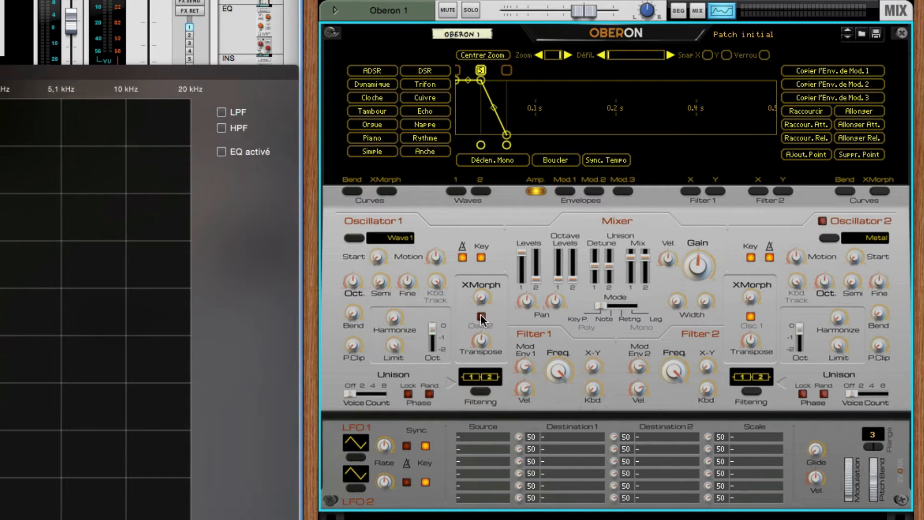
{"action": "mouse_move", "coordinate": [480, 302]}
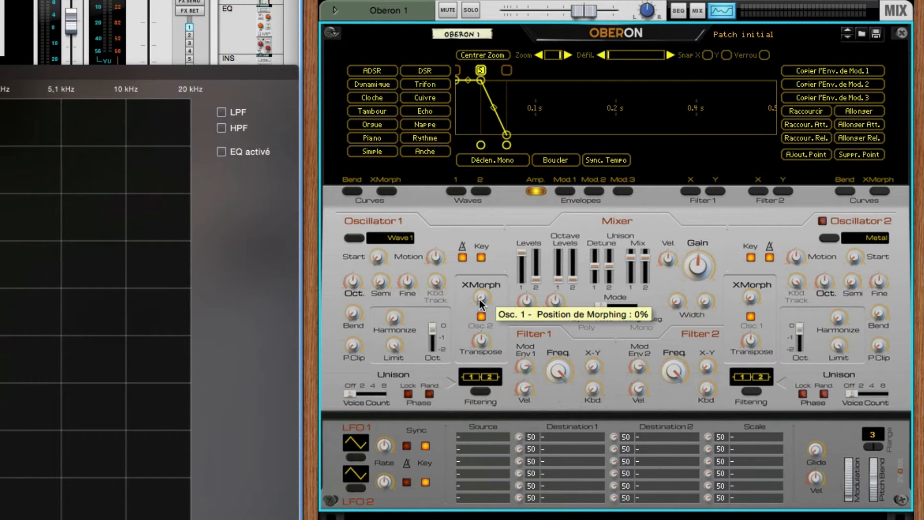
{"action": "left_click_drag", "start_coordinate": [479, 302], "coordinate": [483, 324]}
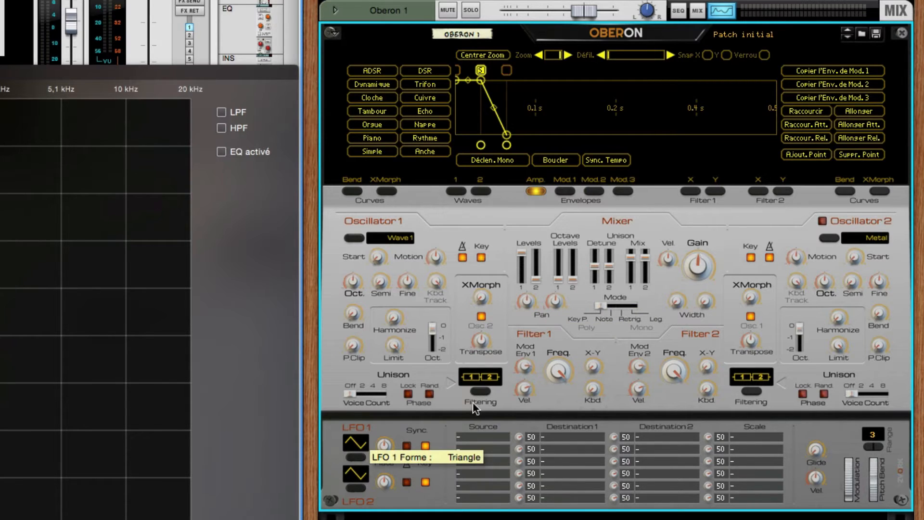
Route Env. de Mod. 1 to Osc1 - Pos. de Morph. in the first modulation row at -100, and raise oscillator 1's XMorph position.
{"action": "left_click", "coordinate": [564, 191]}
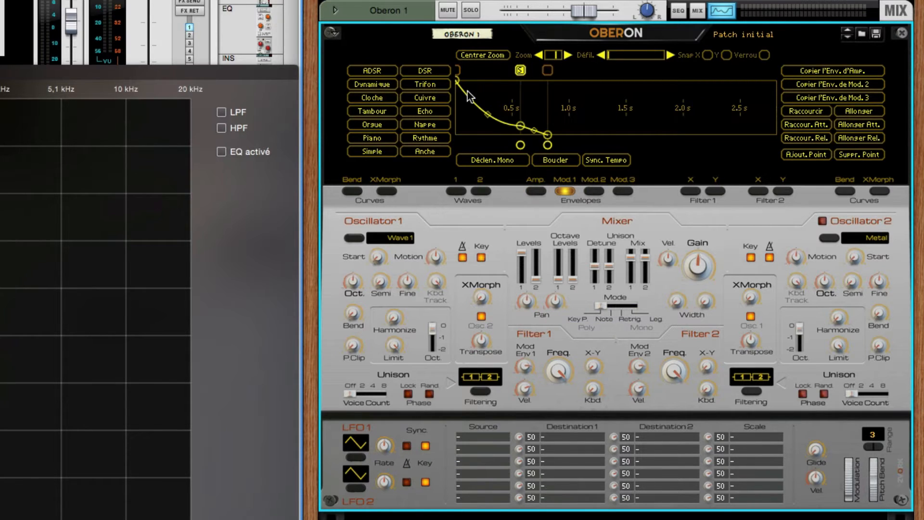
{"action": "left_click", "coordinate": [498, 436]}
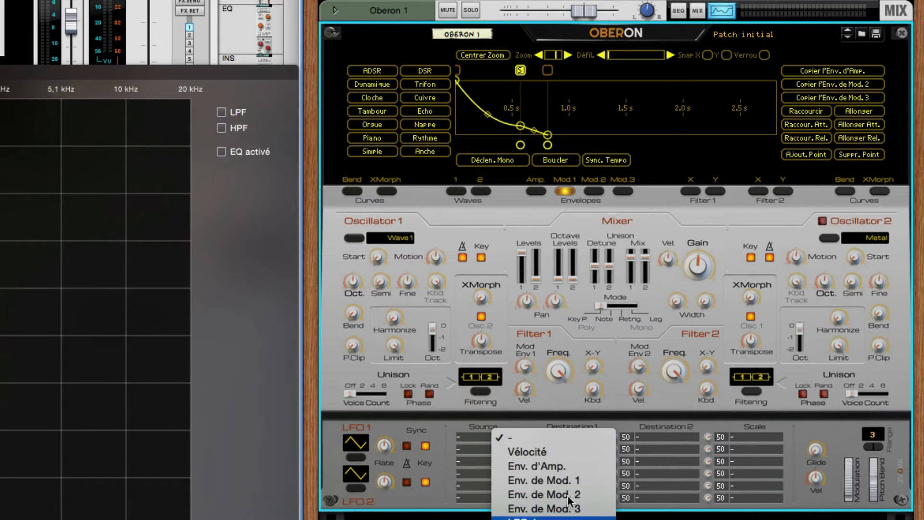
{"action": "left_click", "coordinate": [561, 479]}
{"action": "left_click", "coordinate": [564, 437]}
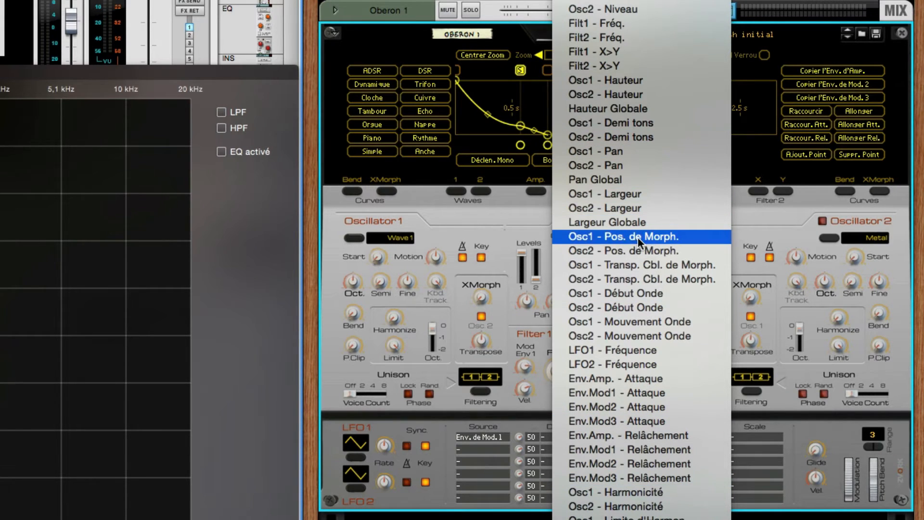
{"action": "left_click", "coordinate": [605, 238]}
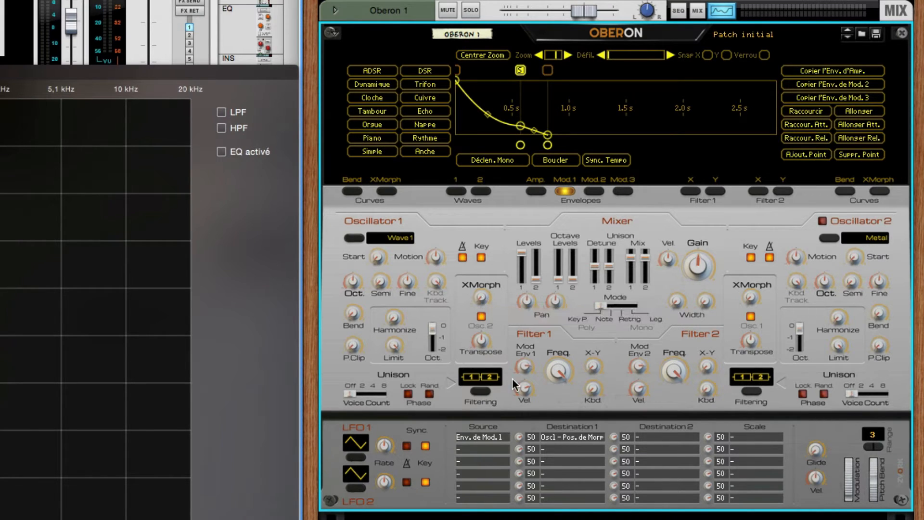
{"action": "left_click_drag", "start_coordinate": [528, 437], "coordinate": [529, 479]}
{"action": "mouse_move", "coordinate": [479, 301]}
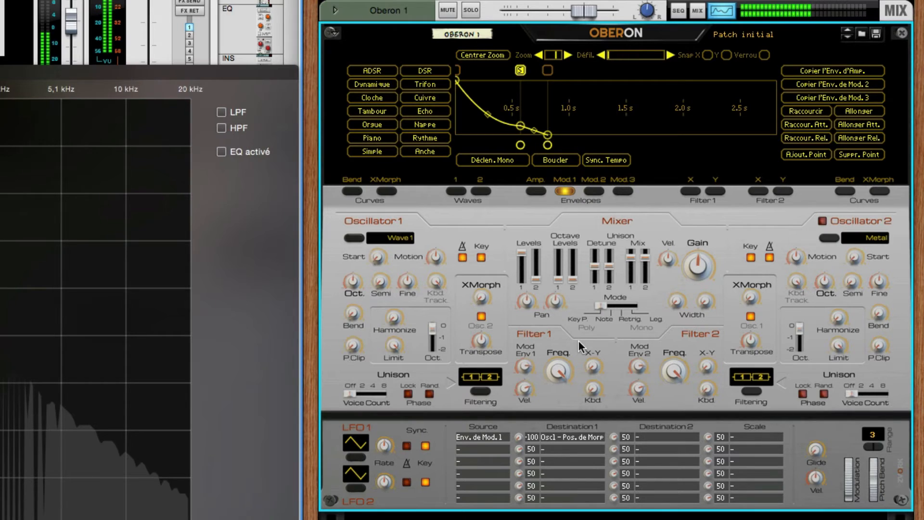
{"action": "left_click_drag", "start_coordinate": [480, 299], "coordinate": [486, 229]}
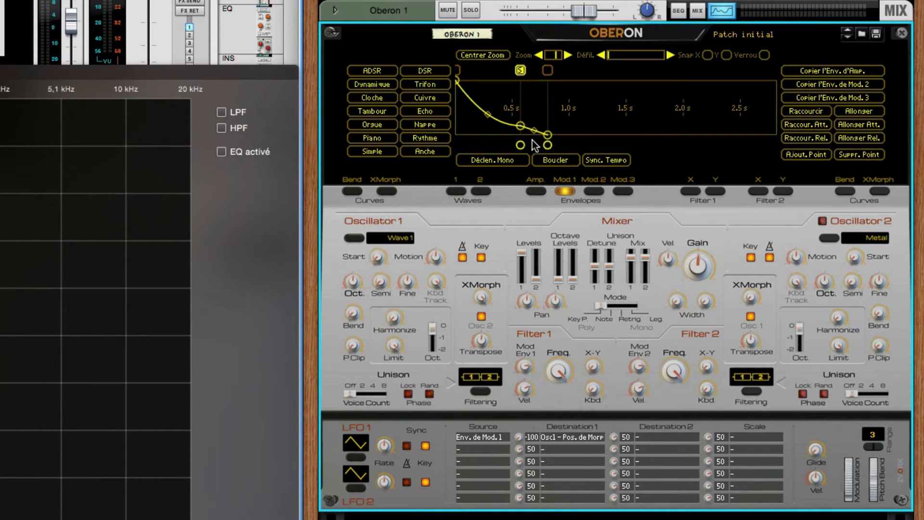
Stretch modulation envelope 1 so its sustain point sits at about 0.85 s and its end point at about 1.6 s.
{"action": "left_click_drag", "start_coordinate": [527, 146], "coordinate": [721, 145]}
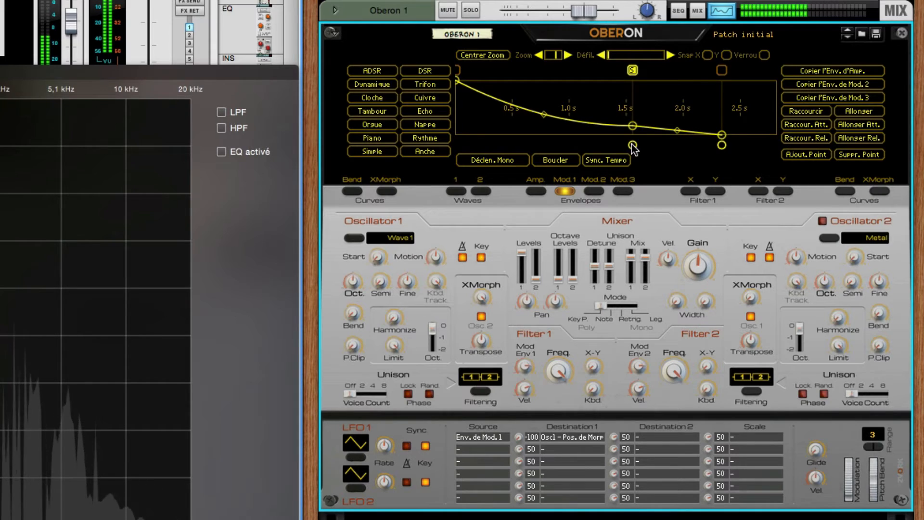
{"action": "mouse_move", "coordinate": [633, 145]}
{"action": "left_mouse_down"}
{"action": "mouse_move", "coordinate": [472, 143]}
{"action": "mouse_move", "coordinate": [644, 145]}
{"action": "mouse_move", "coordinate": [468, 150]}
{"action": "mouse_move", "coordinate": [653, 144]}
{"action": "left_mouse_up"}
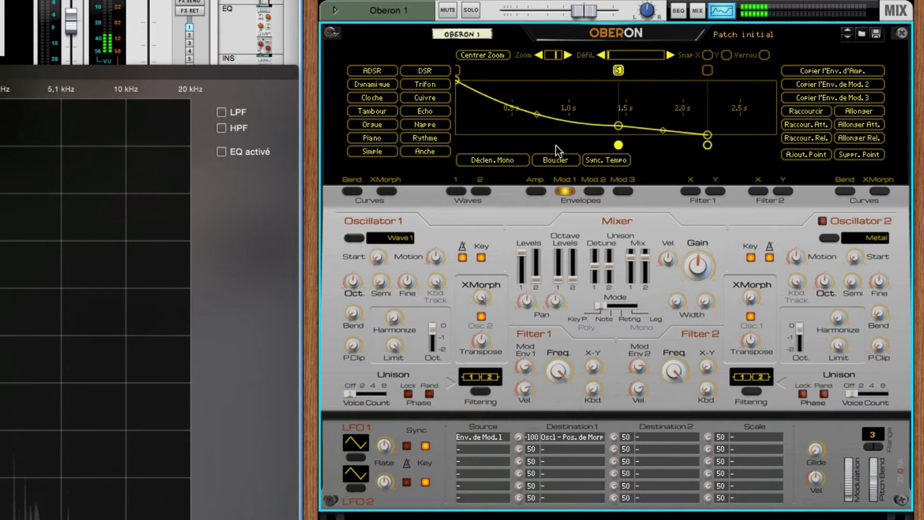
{"action": "mouse_move", "coordinate": [653, 145]}
{"action": "left_mouse_down"}
{"action": "mouse_move", "coordinate": [496, 146]}
{"action": "mouse_move", "coordinate": [657, 144]}
{"action": "mouse_move", "coordinate": [551, 145]}
{"action": "left_mouse_up"}
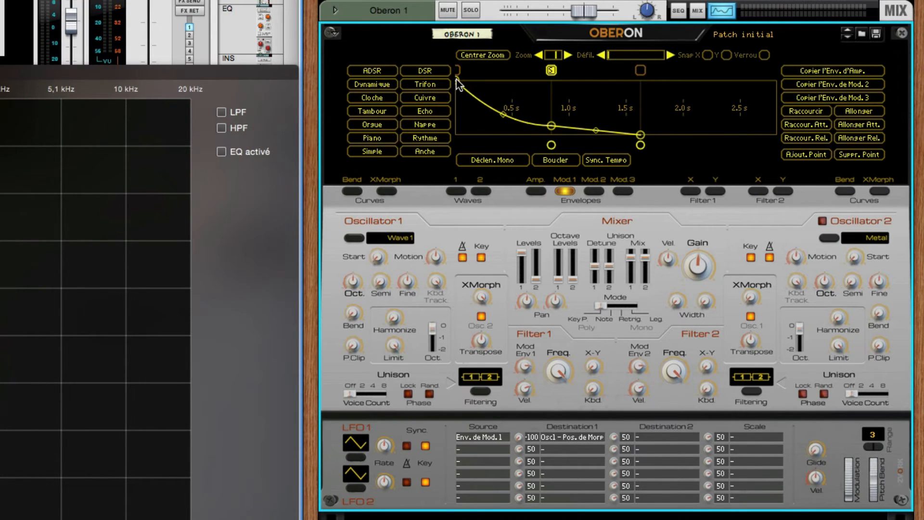
Reshape modulation envelope 1 into a rising S-curve from minimum to maximum, with the sustain point at about 1.6 s.
{"action": "left_click_drag", "start_coordinate": [457, 81], "coordinate": [458, 144]}
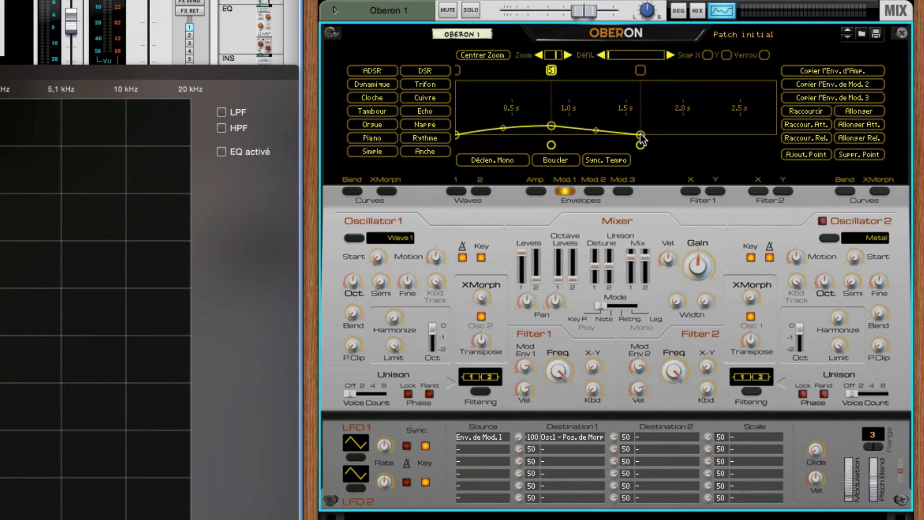
{"action": "left_click_drag", "start_coordinate": [640, 137], "coordinate": [638, 78]}
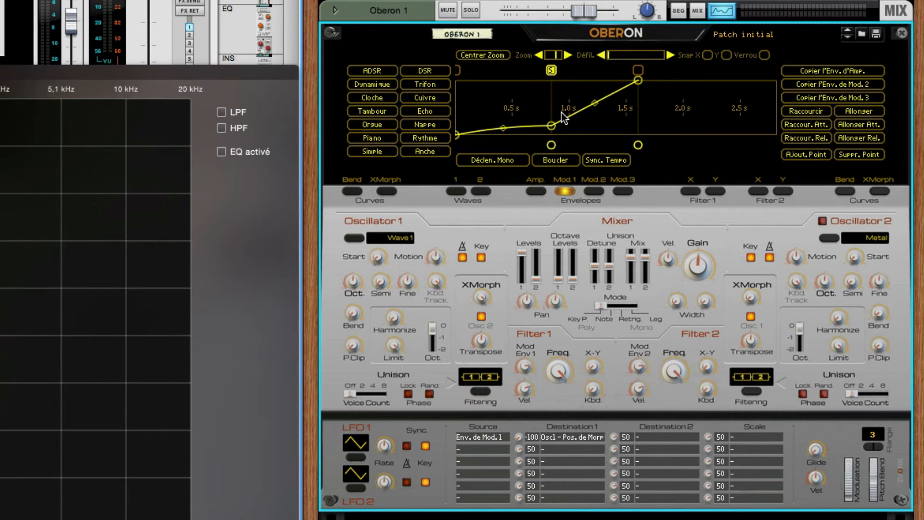
{"action": "left_click_drag", "start_coordinate": [551, 125], "coordinate": [509, 142]}
{"action": "left_click_drag", "start_coordinate": [596, 90], "coordinate": [595, 79]}
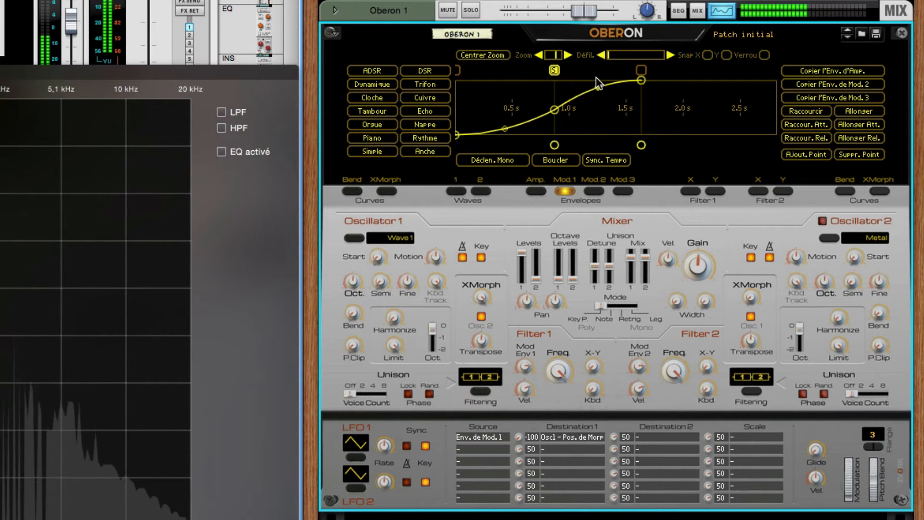
{"action": "left_click_drag", "start_coordinate": [549, 144], "coordinate": [634, 145]}
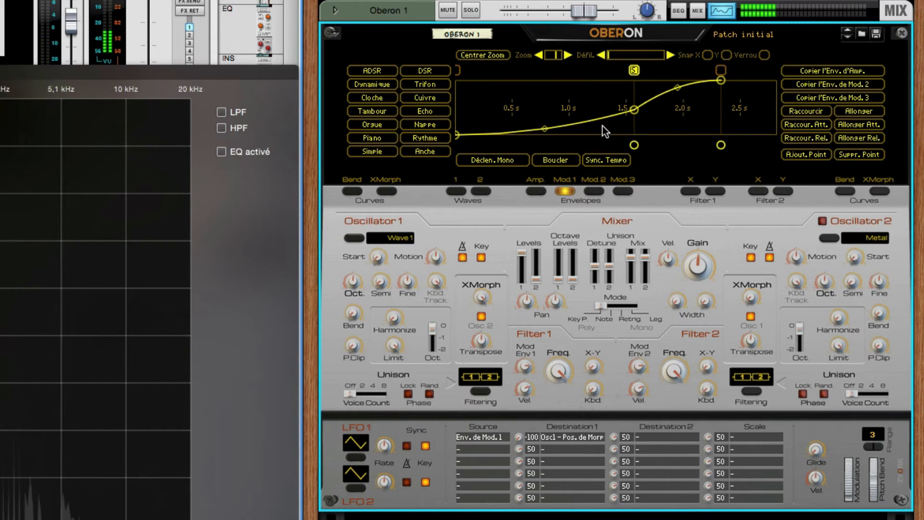
Turn modulation envelope 1 into a falling curve from maximum to minimum, with the sustain point at about 1.1 s.
{"action": "left_click_drag", "start_coordinate": [454, 134], "coordinate": [456, 80]}
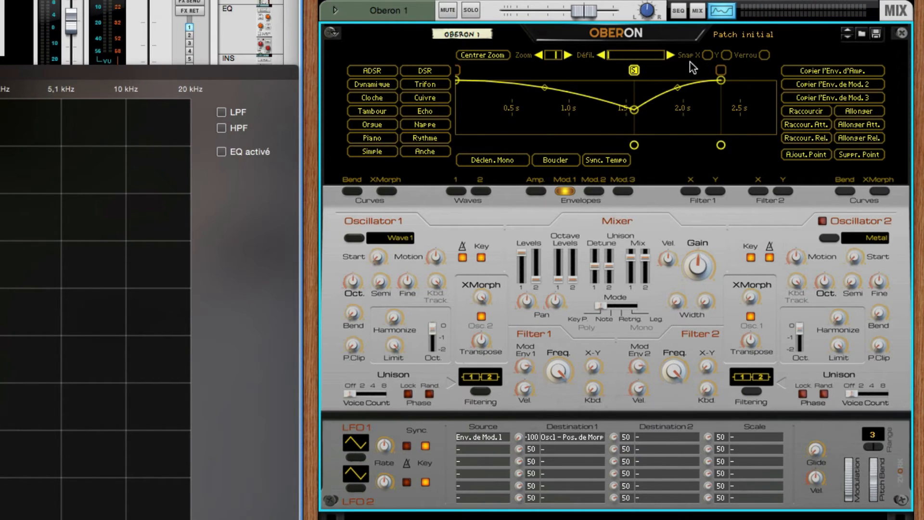
{"action": "left_click_drag", "start_coordinate": [715, 82], "coordinate": [716, 100]}
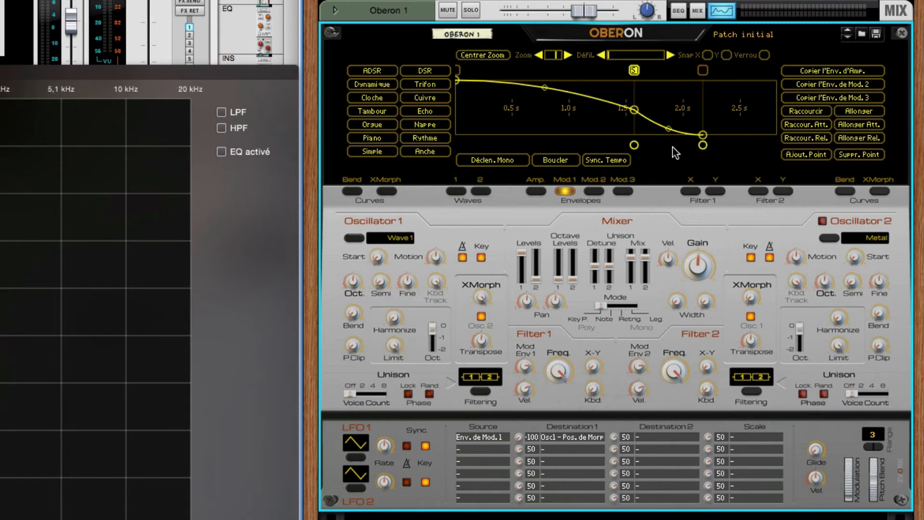
{"action": "left_click_drag", "start_coordinate": [635, 146], "coordinate": [576, 148]}
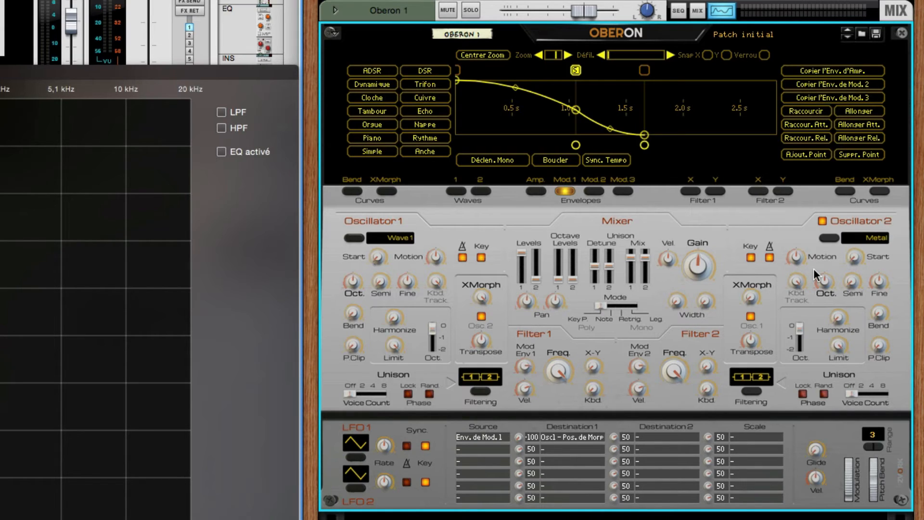
Isolate the enabled oscillator 2 in the mixer levels with its Osc 1 morph target switched off, and sweep its XMorph position.
{"action": "left_click", "coordinate": [750, 317]}
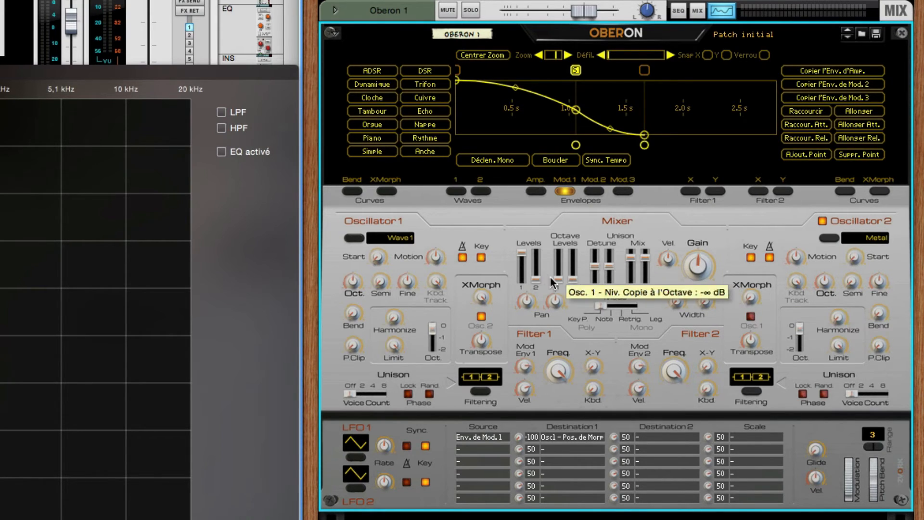
{"action": "left_click_drag", "start_coordinate": [536, 258], "coordinate": [521, 288]}
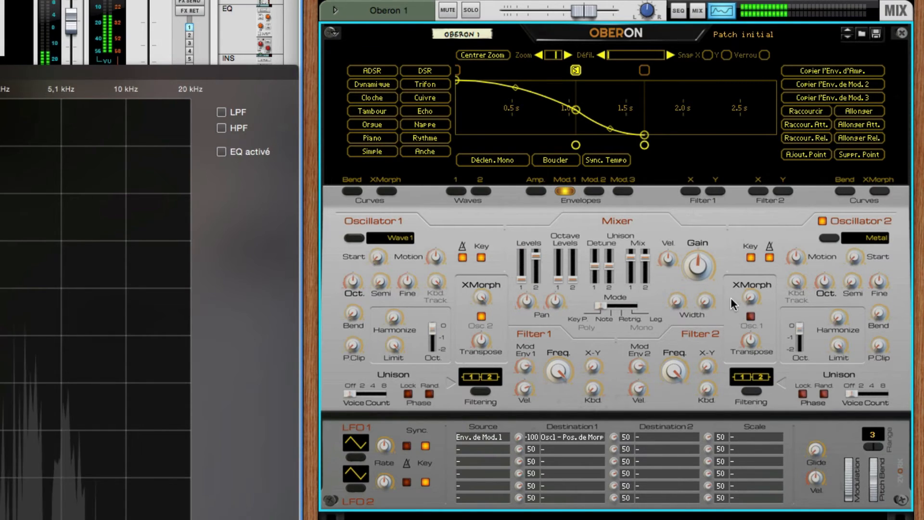
{"action": "left_click_drag", "start_coordinate": [750, 299], "coordinate": [735, 246]}
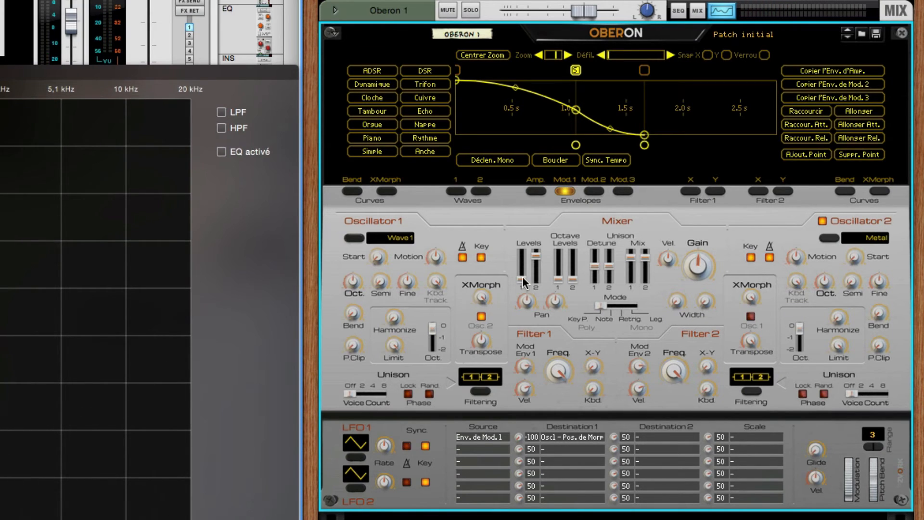
Raise oscillator 1's mixer level to match oscillator 2 and route Env. de Mod. 2 to Osc2 - Pos. de Morph.
{"action": "left_click_drag", "start_coordinate": [521, 279], "coordinate": [527, 249]}
{"action": "left_click", "coordinate": [594, 191]}
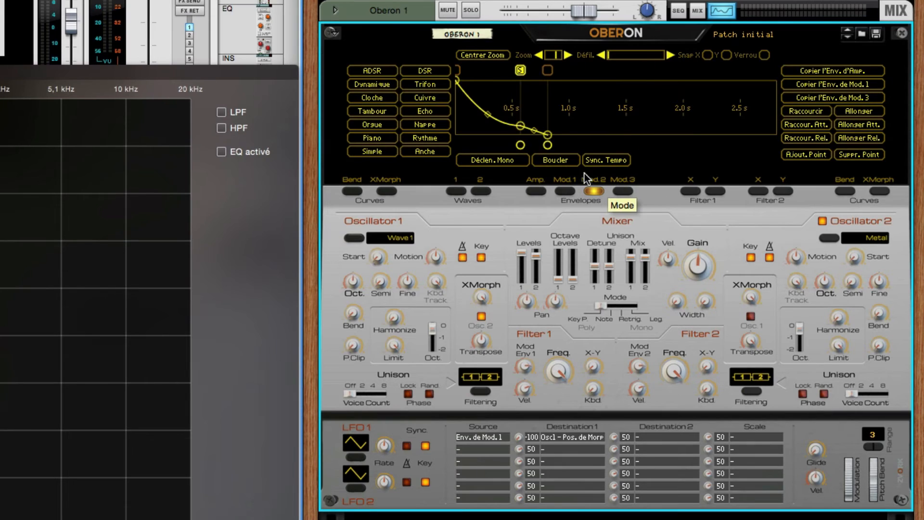
{"action": "left_click", "coordinate": [486, 448]}
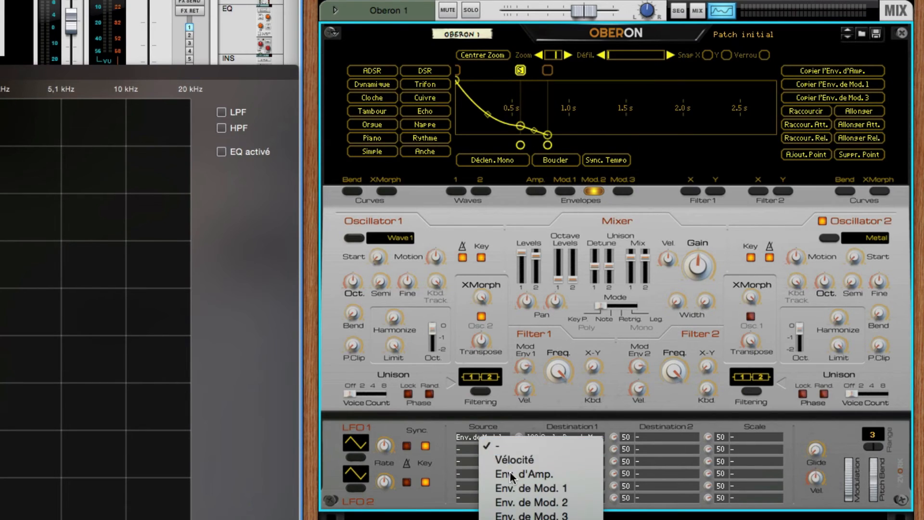
{"action": "left_click", "coordinate": [522, 502]}
{"action": "left_click", "coordinate": [554, 450]}
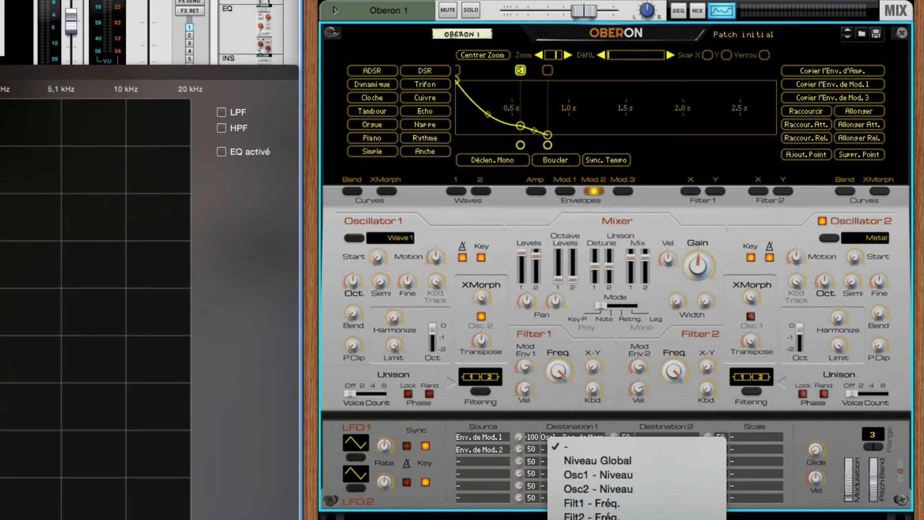
{"action": "scroll", "coordinate": [636, 506], "scroll_direction": "down", "scroll_amount": 10}
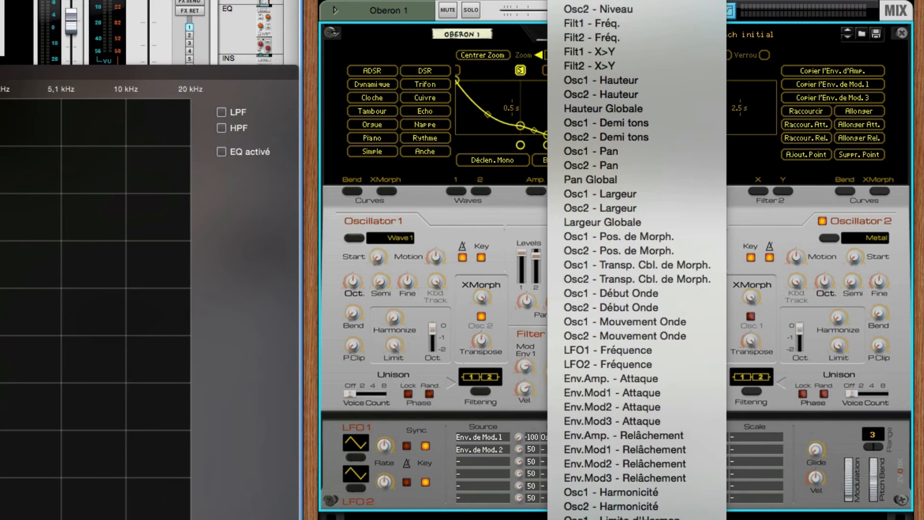
{"action": "left_click", "coordinate": [621, 252]}
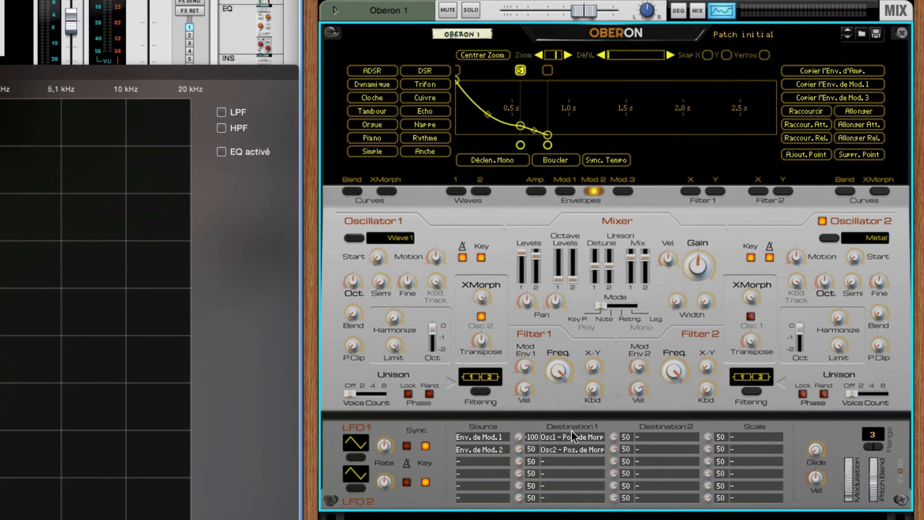
Set the Osc2 morph modulation amount to -100 and stretch modulation envelope 2 to sustain at about 1.5 s and end at about 2.3 s.
{"action": "left_click_drag", "start_coordinate": [531, 449], "coordinate": [534, 476]}
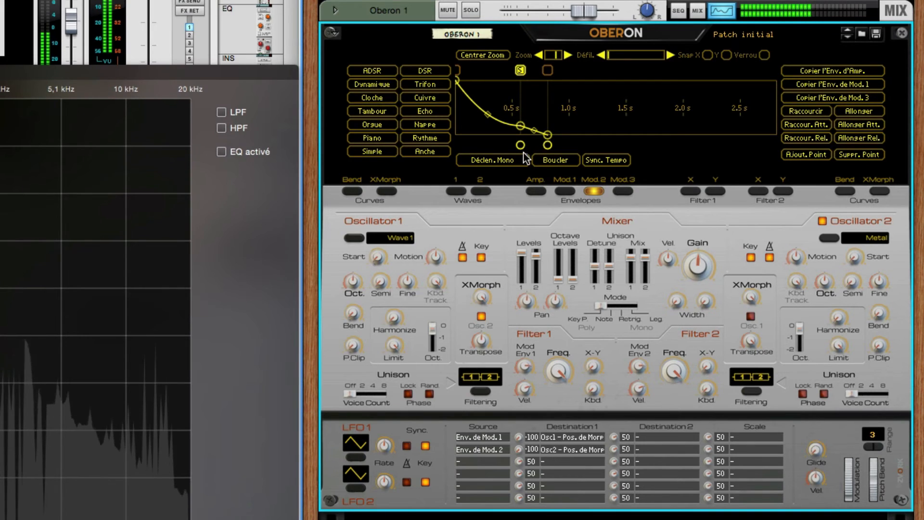
{"action": "mouse_move", "coordinate": [521, 145]}
{"action": "left_mouse_down"}
{"action": "mouse_move", "coordinate": [615, 154]}
{"action": "mouse_move", "coordinate": [480, 148]}
{"action": "mouse_move", "coordinate": [716, 149]}
{"action": "left_mouse_up"}
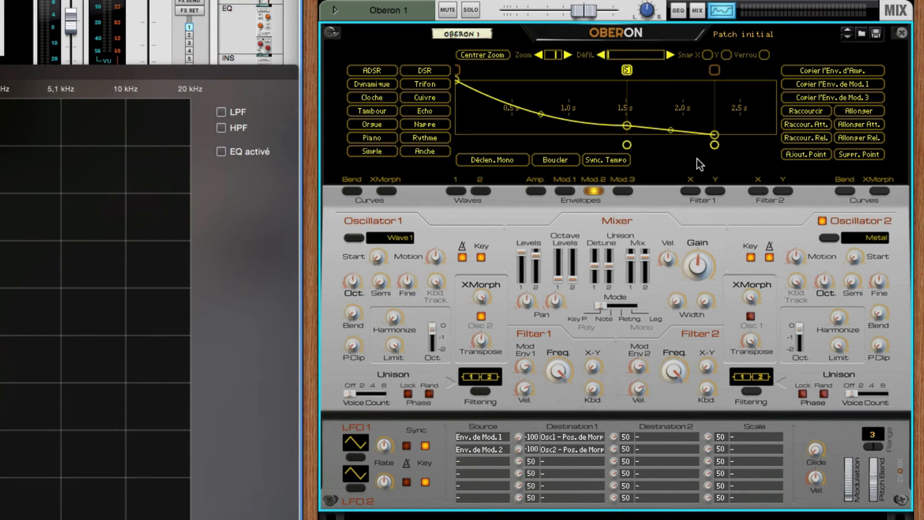
Examine oscillator 1's XMorph curve, then oscillator 2's XMorph curve zoomed in on the harmonics up to about 8.
{"action": "left_click", "coordinate": [385, 190]}
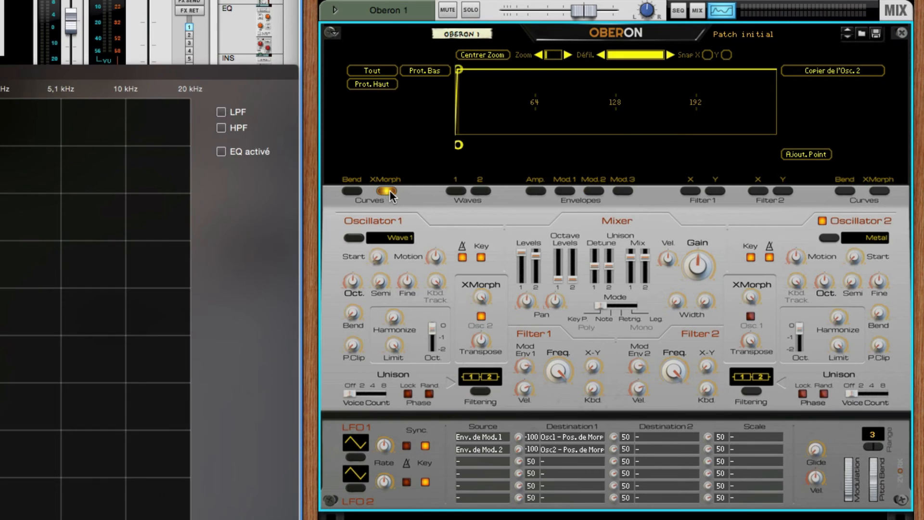
{"action": "left_click", "coordinate": [876, 191]}
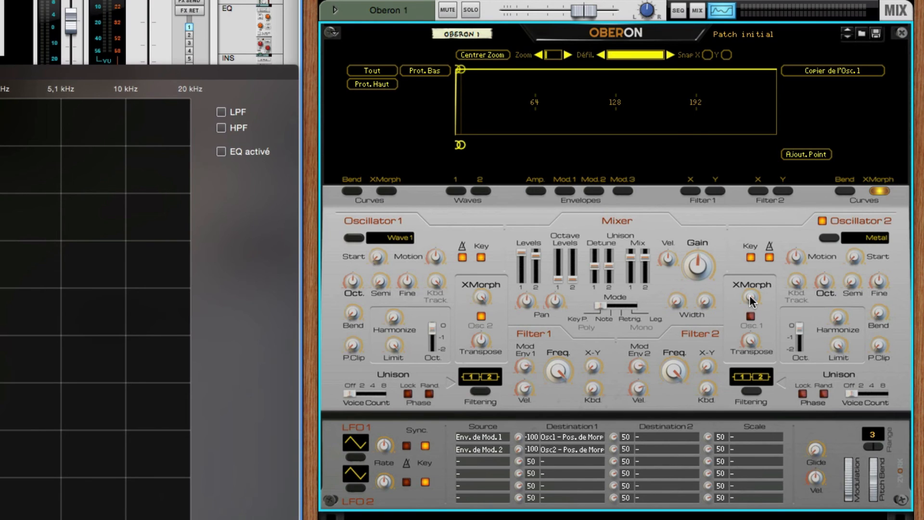
{"action": "mouse_move", "coordinate": [751, 299]}
{"action": "left_click", "coordinate": [568, 55]}
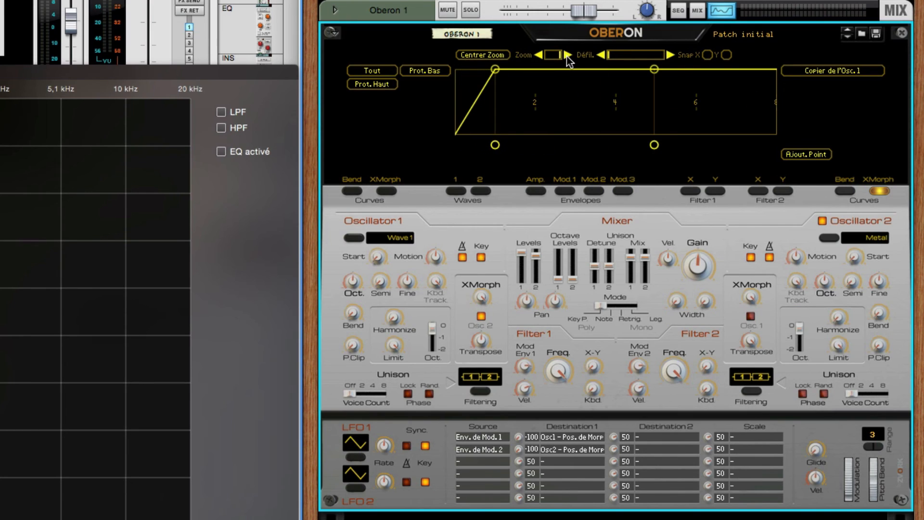